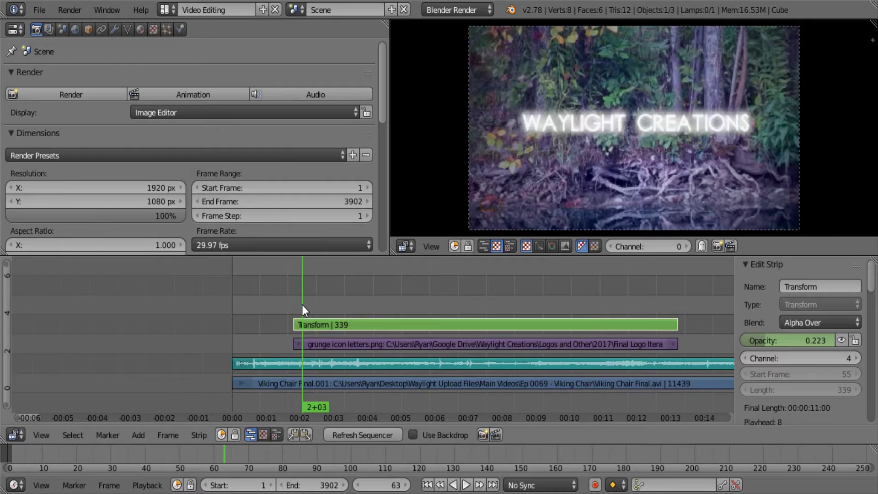
# Step: Play and scrub through the title fade, stopping at frame 43
pyautogui.hotkey('alt', 'a')
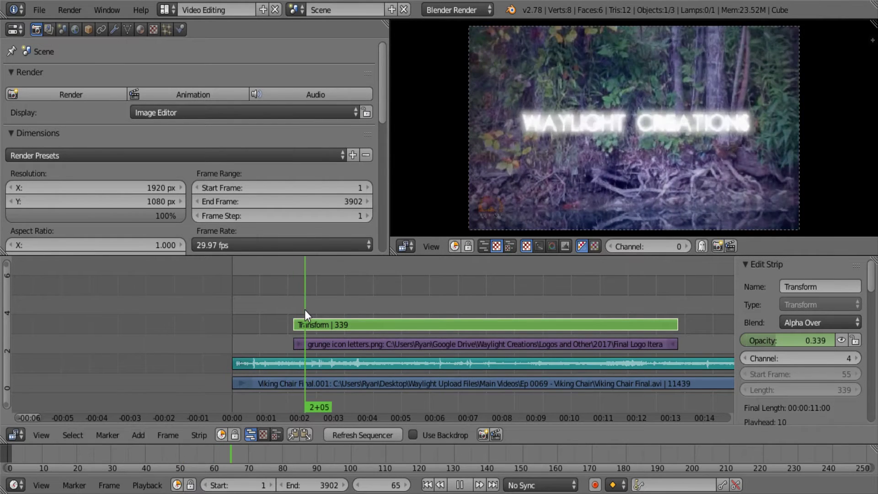
pyautogui.moveTo(305, 309); pyautogui.dragTo(291, 314)
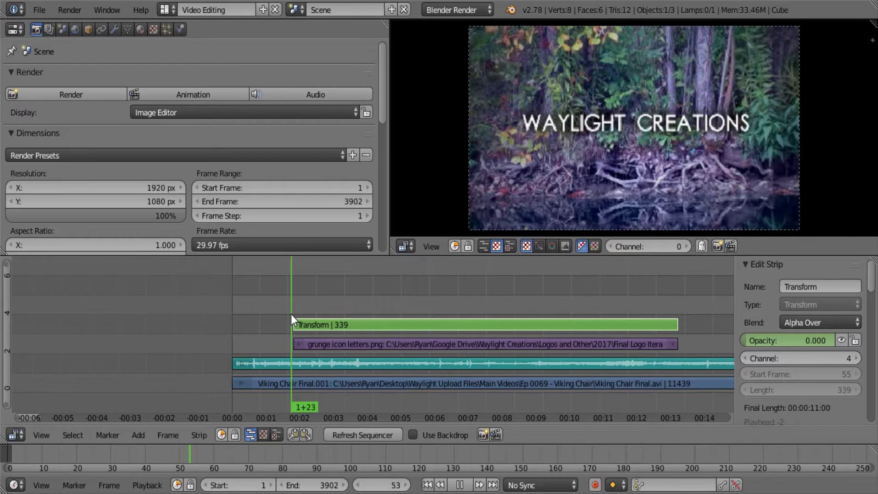
pyautogui.moveTo(291, 314); pyautogui.dragTo(281, 309)
pyautogui.hotkey('alt', 'a')
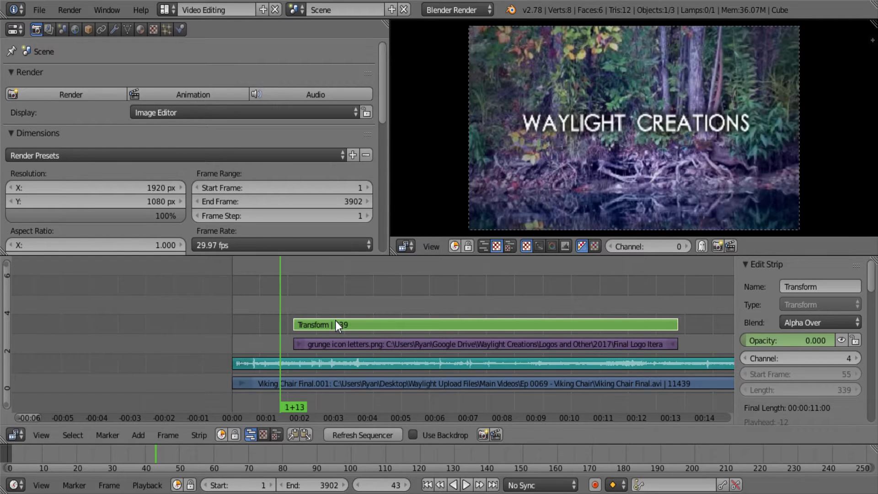
# Step: Erase the Transform and grunge icon letters strips
pyautogui.rightClick(354, 346)
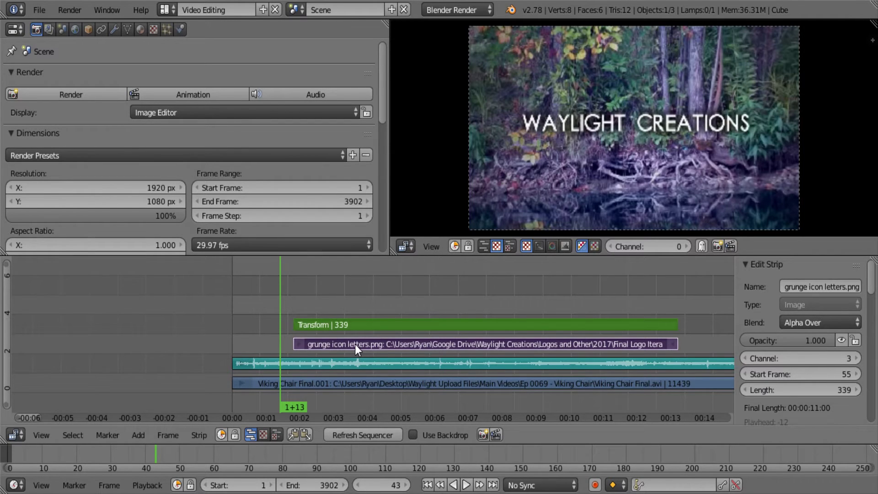
pyautogui.press('x')
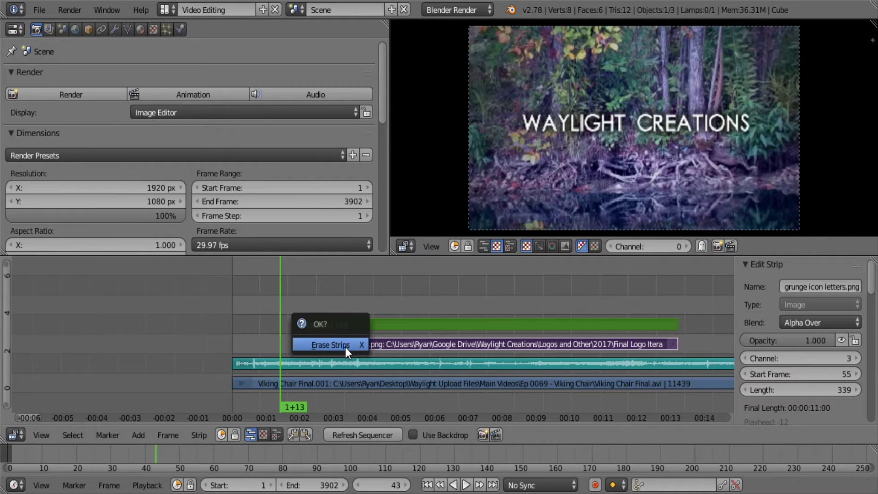
pyautogui.click(345, 346)
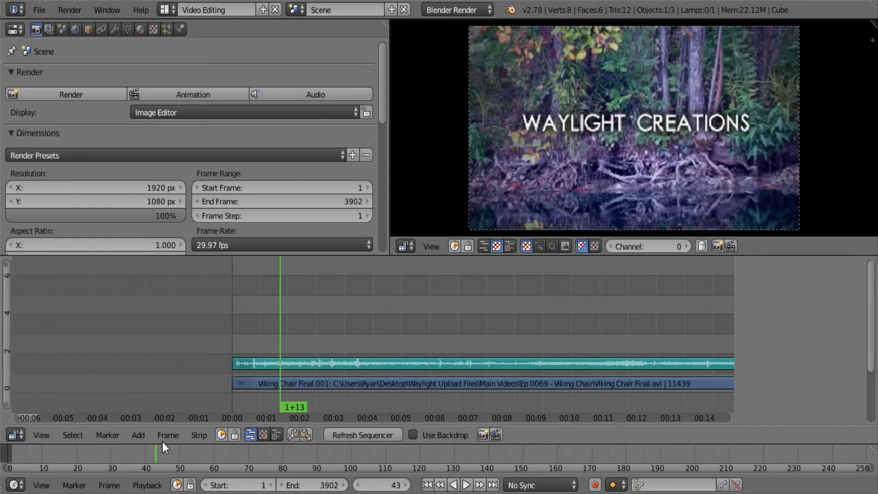
pyautogui.click(139, 437)
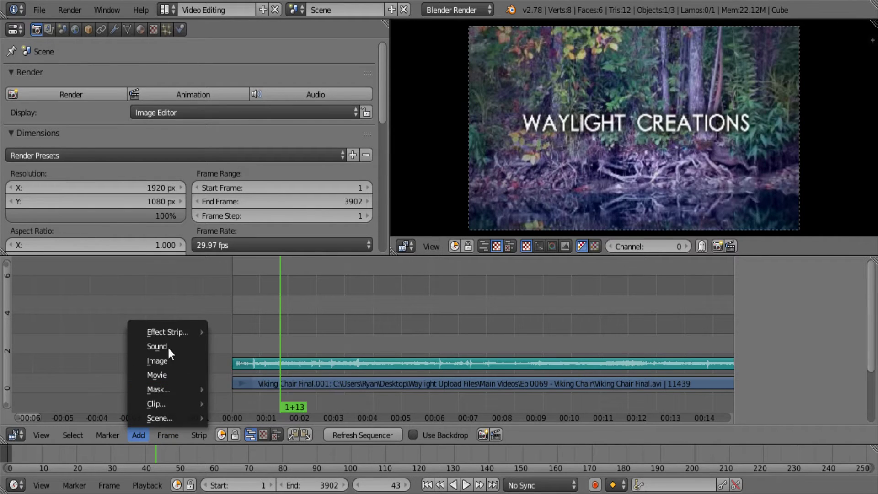
# Step: Add background-1874580_1280.jpg as an image strip, chosen from thumbnails, and scrub to preview
pyautogui.click(163, 363)
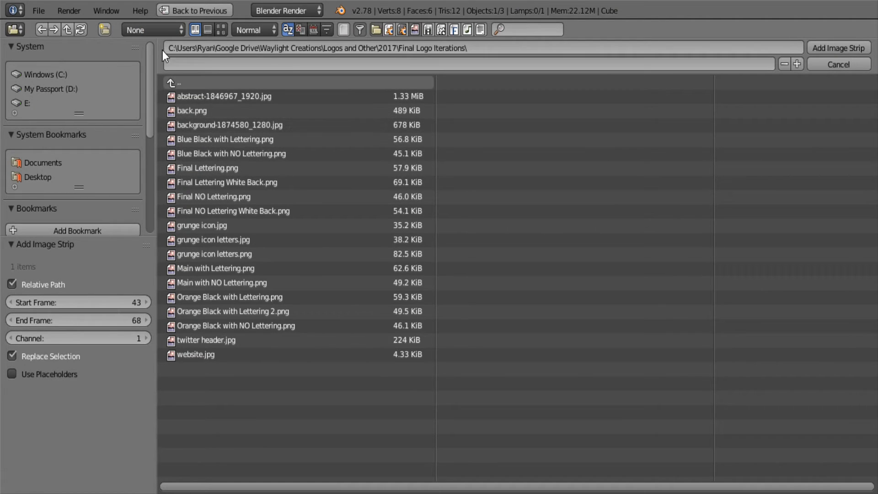
pyautogui.click(220, 30)
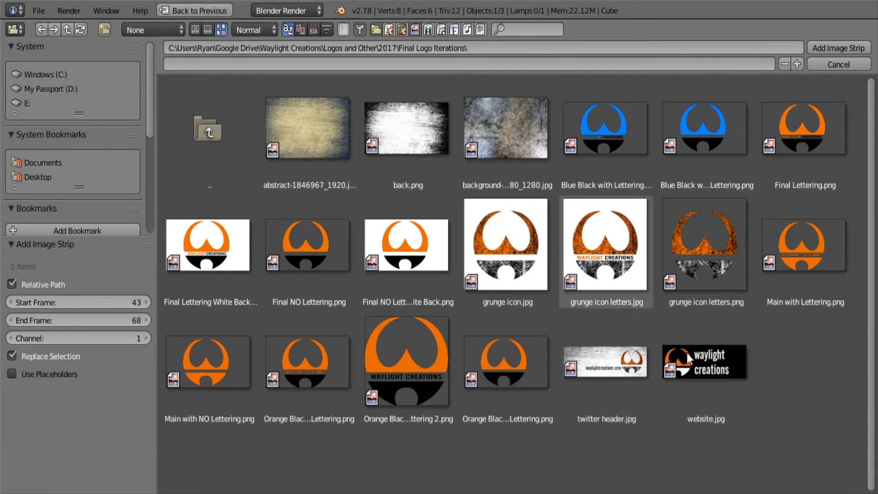
pyautogui.click(521, 131)
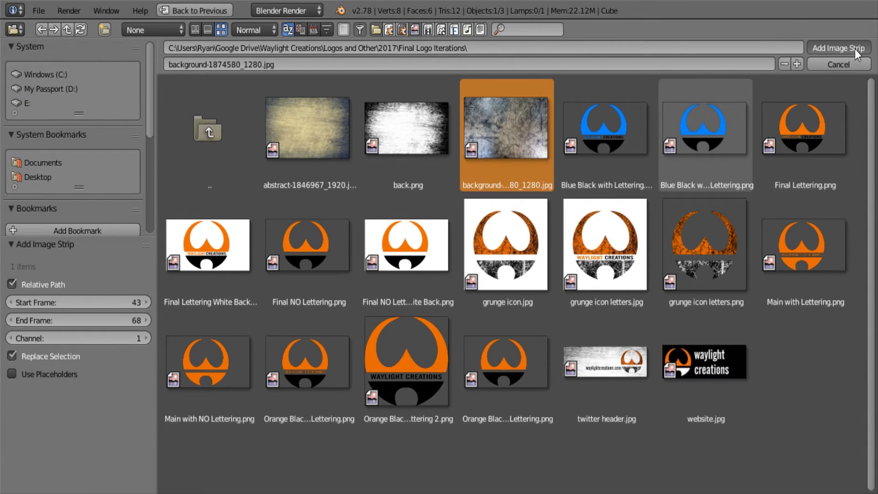
pyautogui.click(854, 48)
pyautogui.moveTo(279, 313)
pyautogui.mouseDown()
pyautogui.moveTo(264, 333)
pyautogui.moveTo(279, 345)
pyautogui.mouseUp()
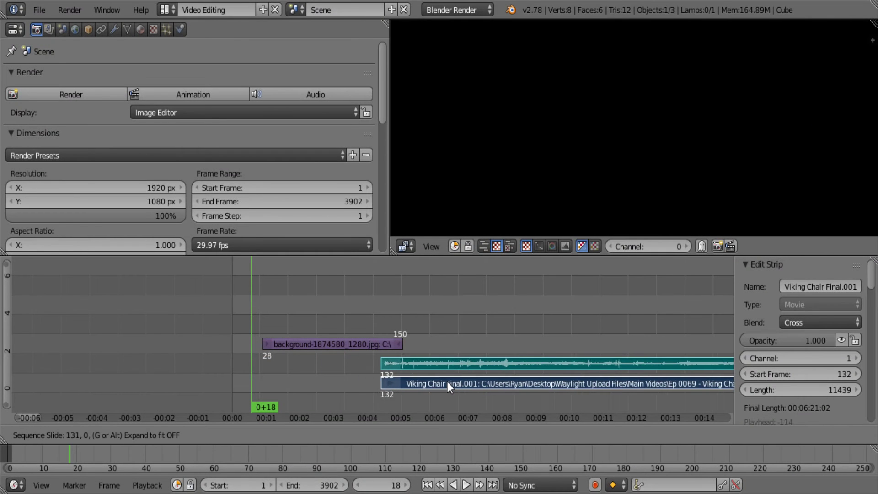
# Step: Place the video and sound at frame 135, then select the image and video strips
pyautogui.click(449, 381)
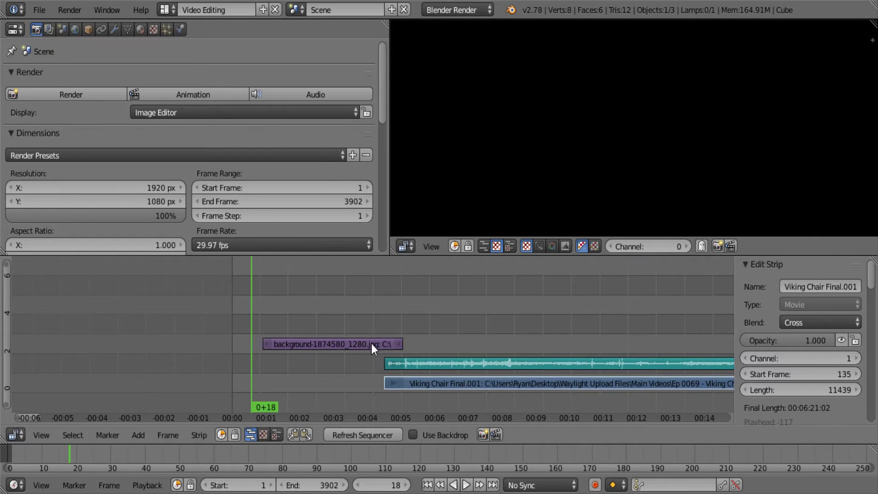
pyautogui.click(356, 347)
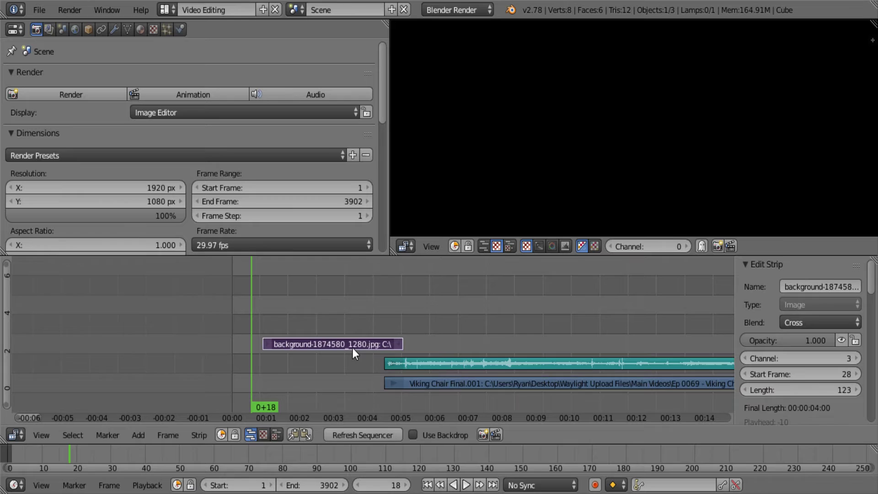
pyautogui.click(421, 386)
# Step: Add a Cross effect from the background image into the video and scrub through it
pyautogui.click(140, 437)
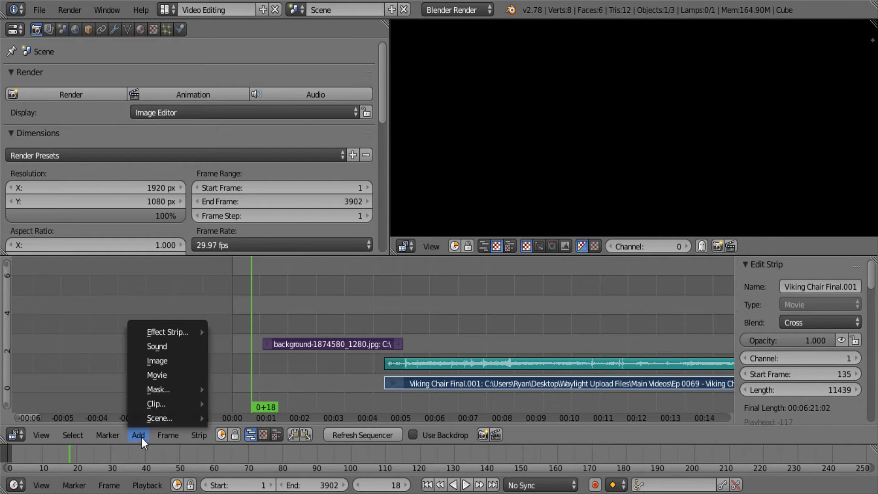
pyautogui.moveTo(166, 332)
pyautogui.click(234, 162)
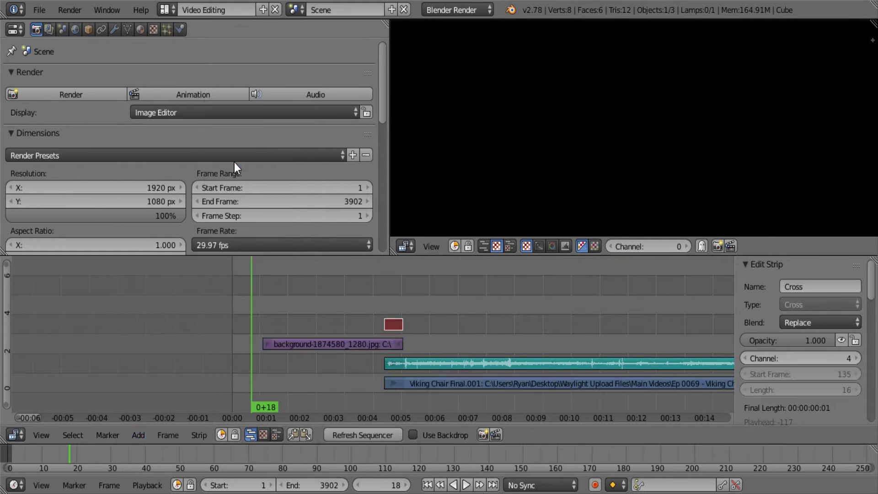
pyautogui.moveTo(369, 314); pyautogui.dragTo(463, 330)
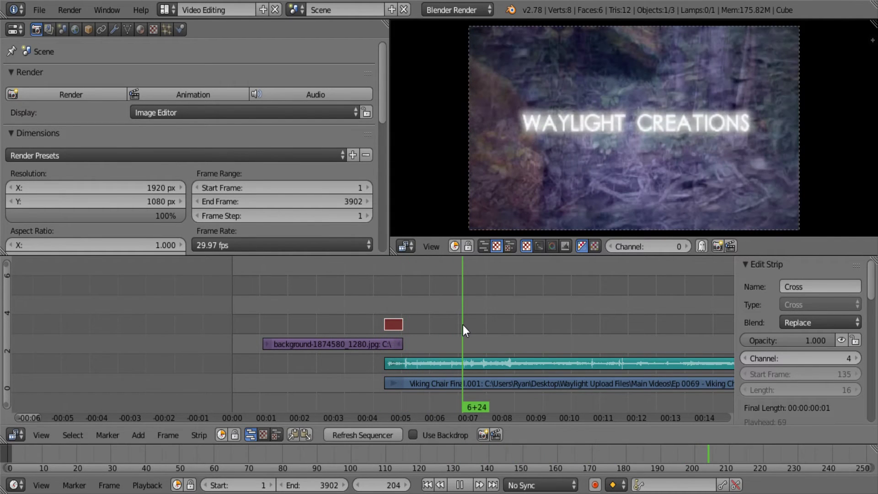
pyautogui.moveTo(467, 343); pyautogui.dragTo(517, 341)
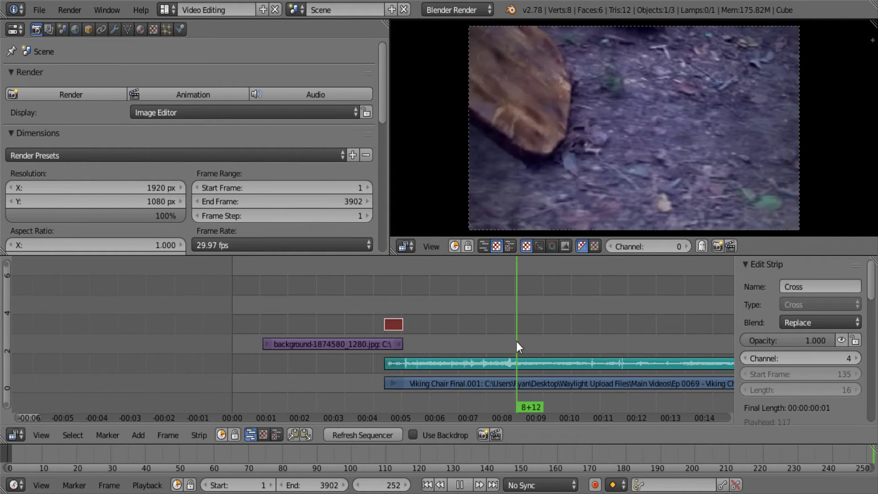
# Step: Cut Viking Chair Final.001 at the playhead and duplicate its video and sound to the timeline start
pyautogui.rightClick(524, 363)
pyautogui.rightClick(532, 386)
pyautogui.press('k')
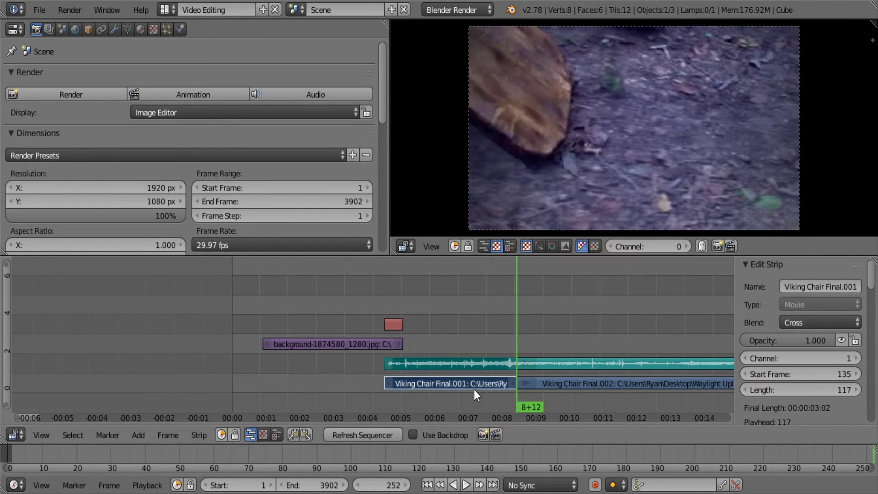
pyautogui.hotkey('shift', 'd')
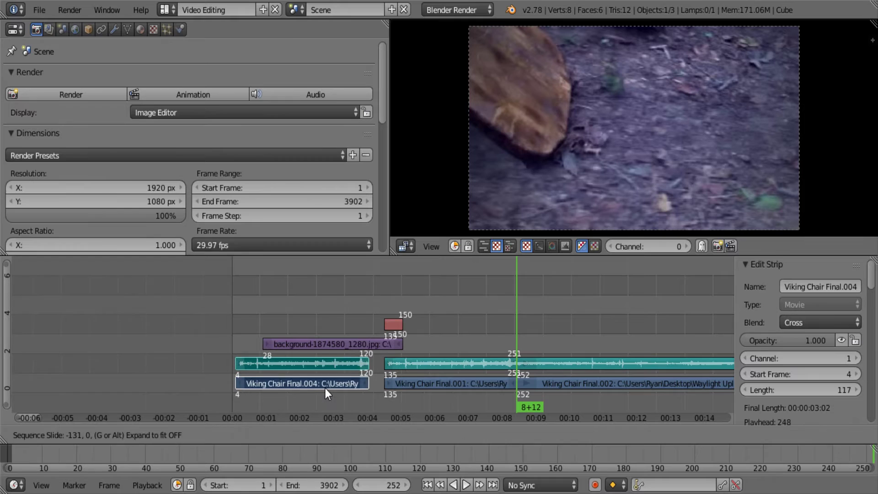
pyautogui.click(323, 389)
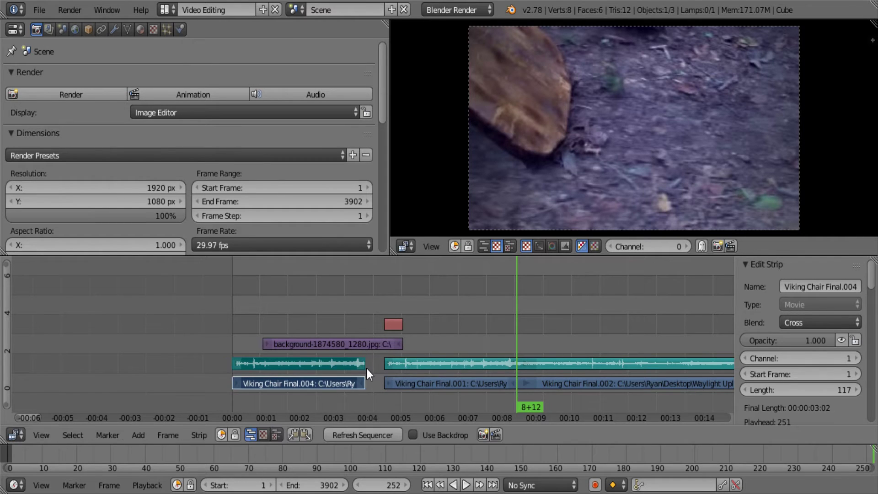
# Step: Shorten the copied video and sound to 51 frames, then select the background image strip
pyautogui.rightClick(359, 367)
pyautogui.keyDown('shift'); pyautogui.rightClick(362, 381); pyautogui.keyUp('shift')
pyautogui.press('g')
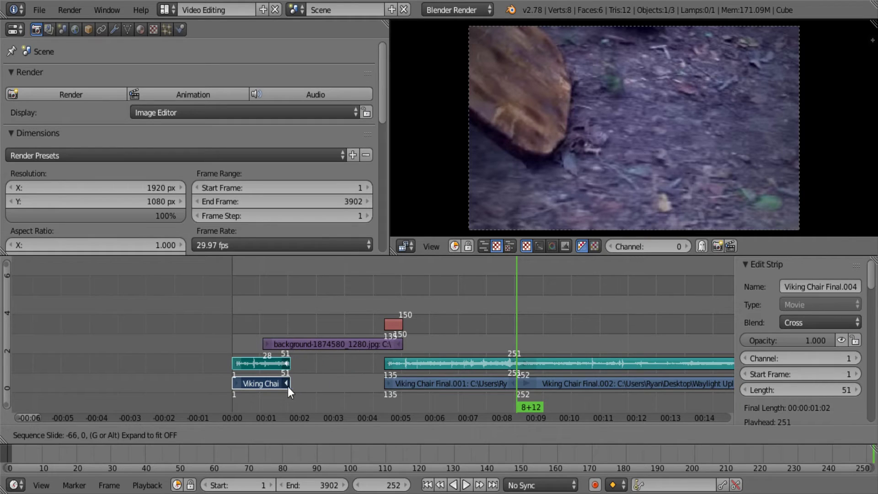
pyautogui.click(288, 386)
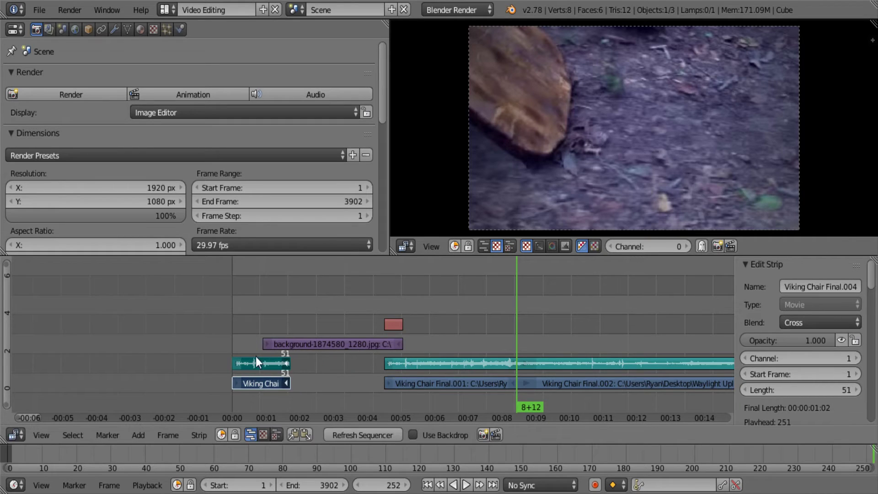
pyautogui.rightClick(282, 347)
pyautogui.rightClick(265, 383)
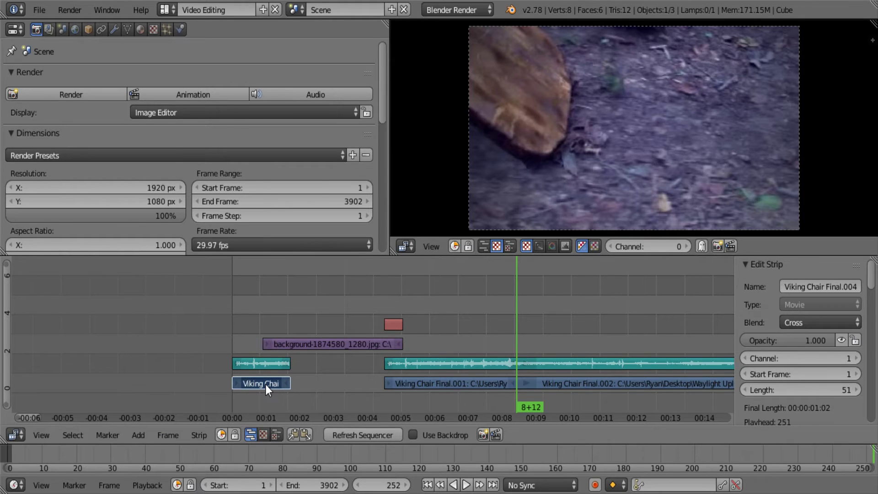
pyautogui.rightClick(299, 348)
# Step: Cross-fade the opening Viking Chair clip into the background image and preview from frame 0
pyautogui.click(138, 437)
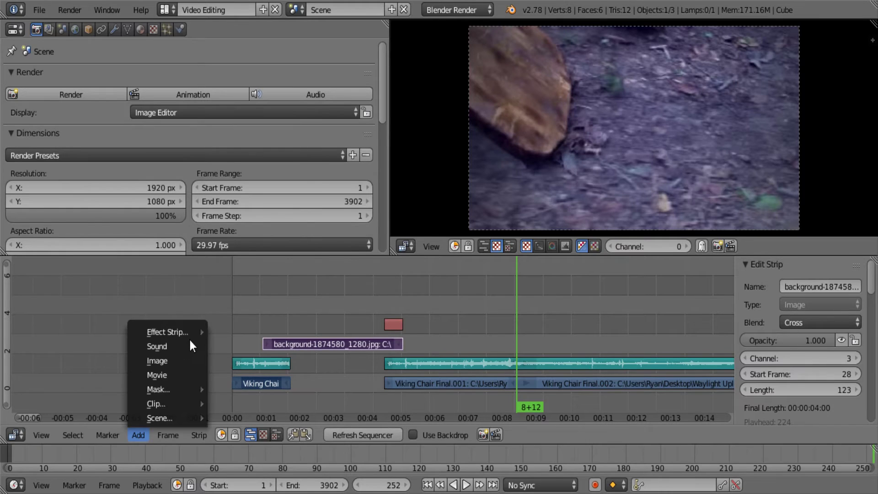
pyautogui.click(268, 164)
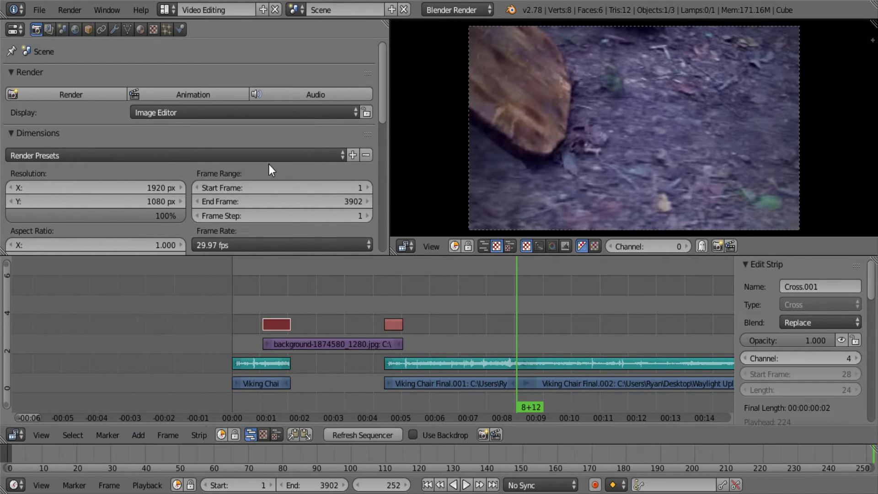
pyautogui.click(232, 306)
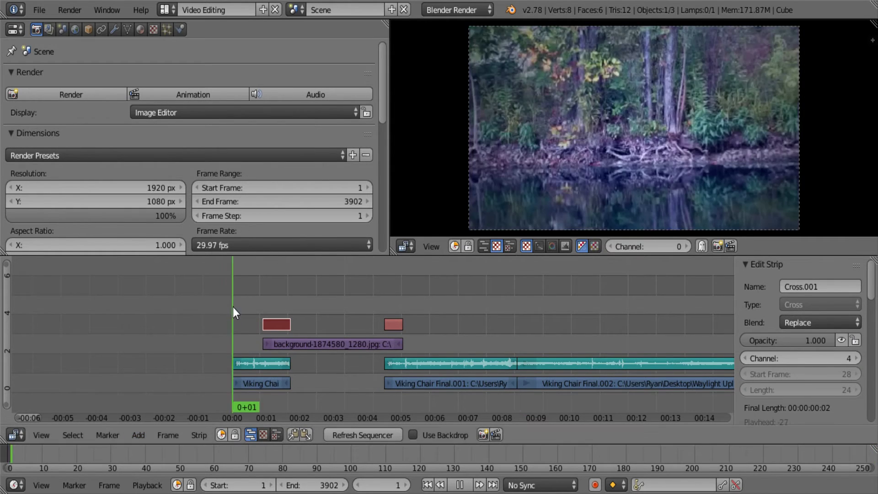
pyautogui.hotkey('alt', 'a')
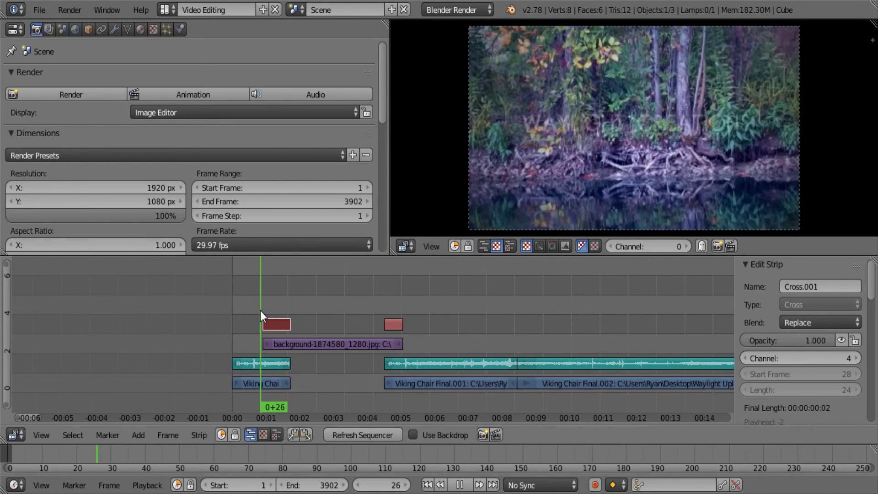
pyautogui.moveTo(260, 311); pyautogui.dragTo(265, 312)
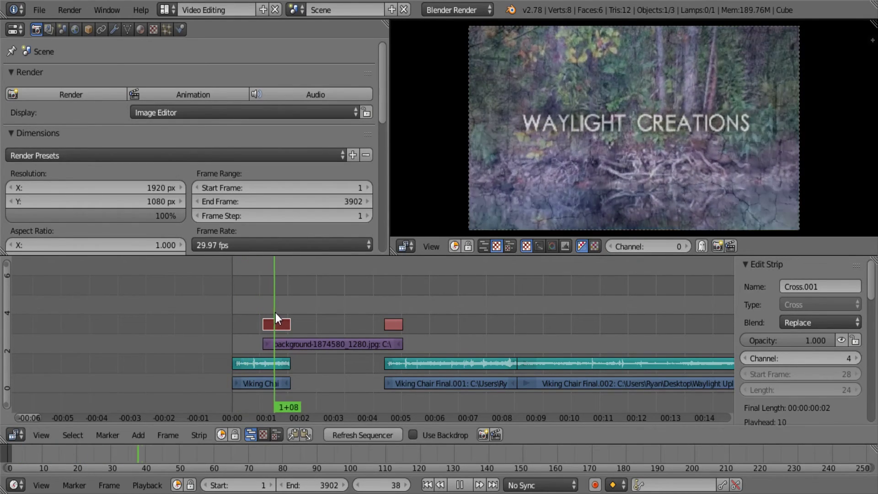
pyautogui.moveTo(266, 312)
pyautogui.mouseDown()
pyautogui.moveTo(447, 336)
pyautogui.moveTo(222, 346)
pyautogui.moveTo(261, 334)
pyautogui.moveTo(356, 340)
pyautogui.moveTo(252, 342)
pyautogui.moveTo(252, 362)
pyautogui.mouseUp()
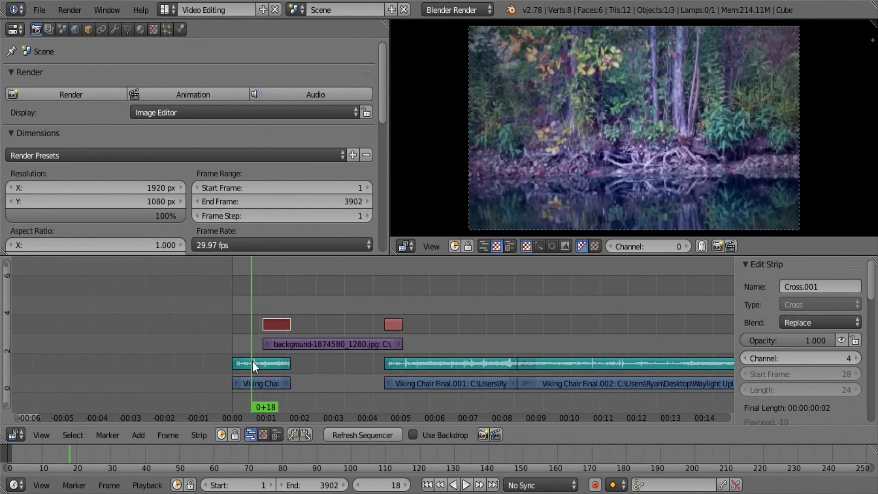
# Step: Erase the background image strip and both Cross strips
pyautogui.click(303, 348)
pyautogui.click(396, 326)
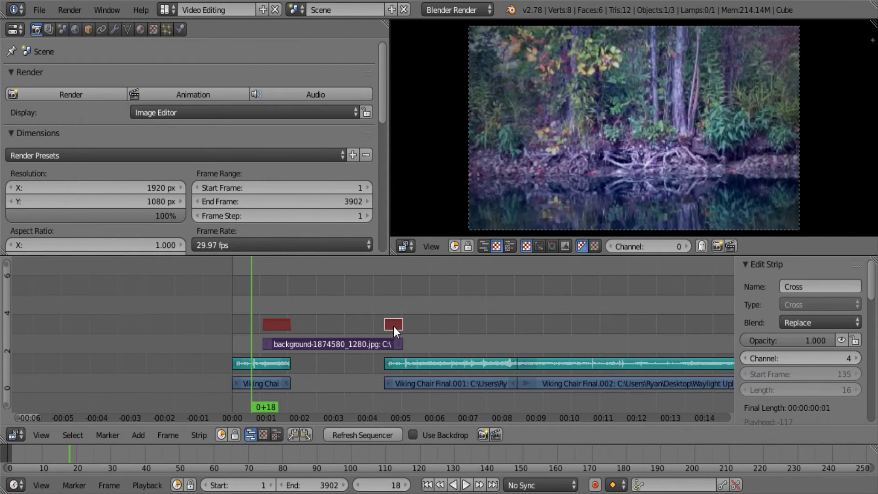
pyautogui.press('x')
pyautogui.click(393, 326)
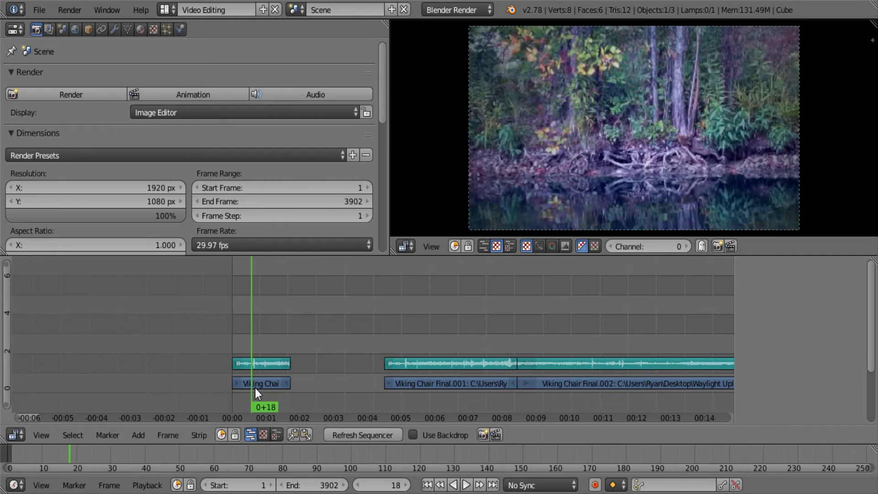
# Step: Play the edit and scrub to the opening clip's end to check the result
pyautogui.hotkey('alt', 'a')
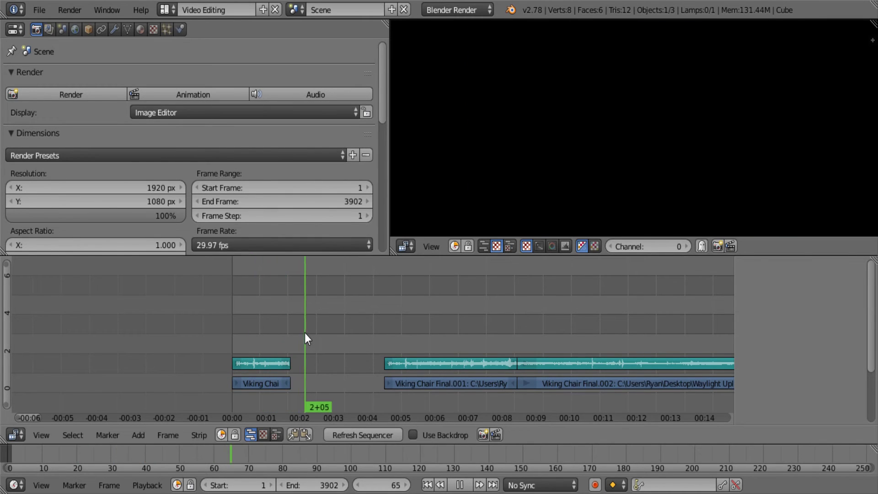
pyautogui.moveTo(271, 344)
pyautogui.mouseDown()
pyautogui.moveTo(306, 344)
pyautogui.moveTo(276, 352)
pyautogui.mouseUp()
pyautogui.hotkey('alt', 'a')
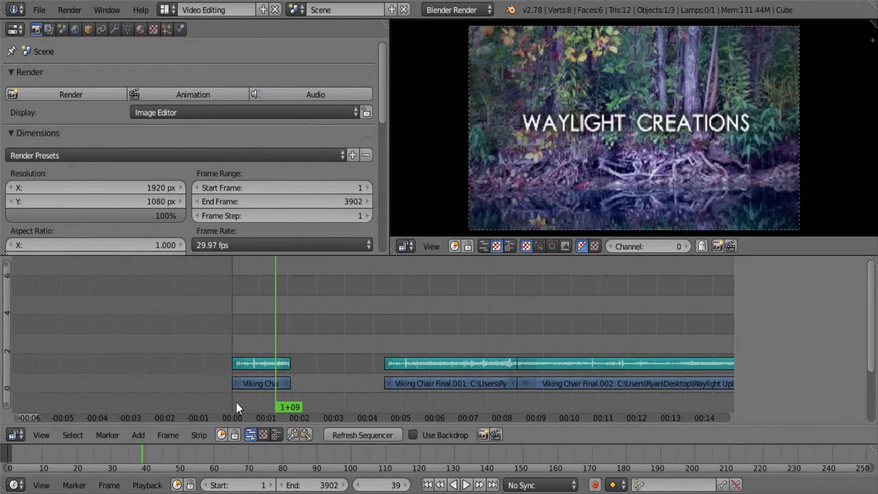
# Step: Add a 25-frame black color strip and cross-fade the opening Viking Chair clip into it
pyautogui.click(139, 437)
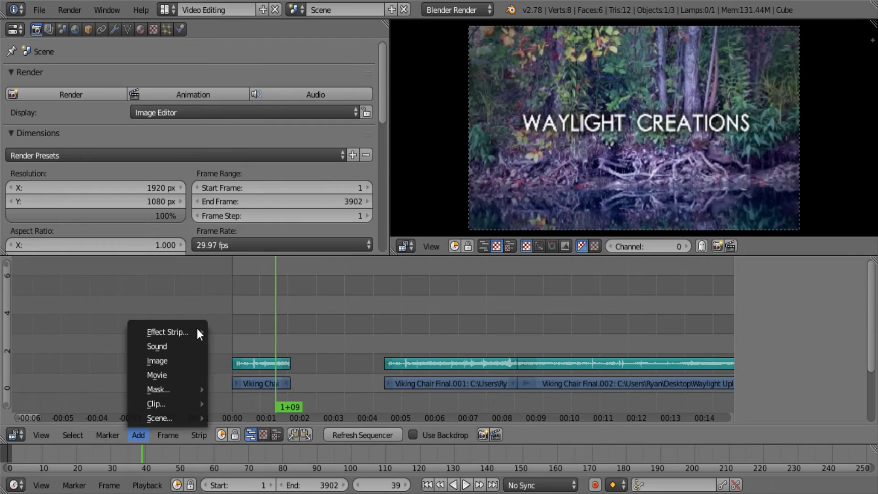
pyautogui.moveTo(166, 332)
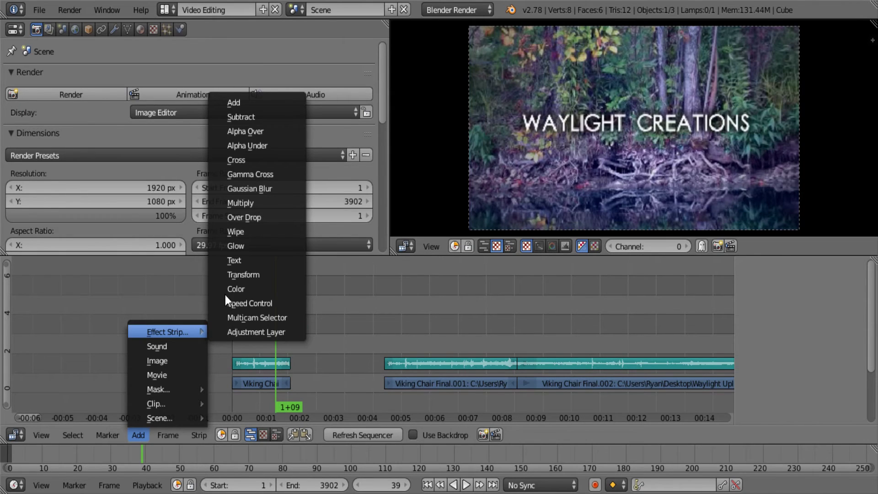
pyautogui.click(226, 290)
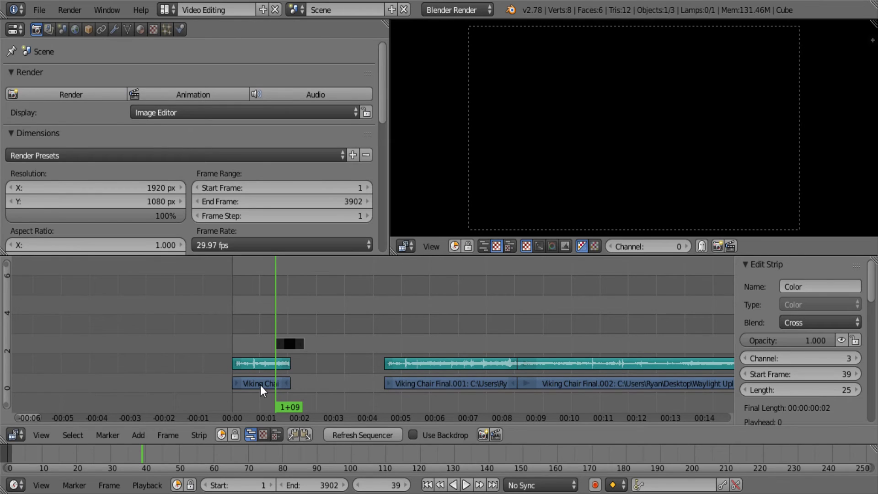
pyautogui.rightClick(260, 385)
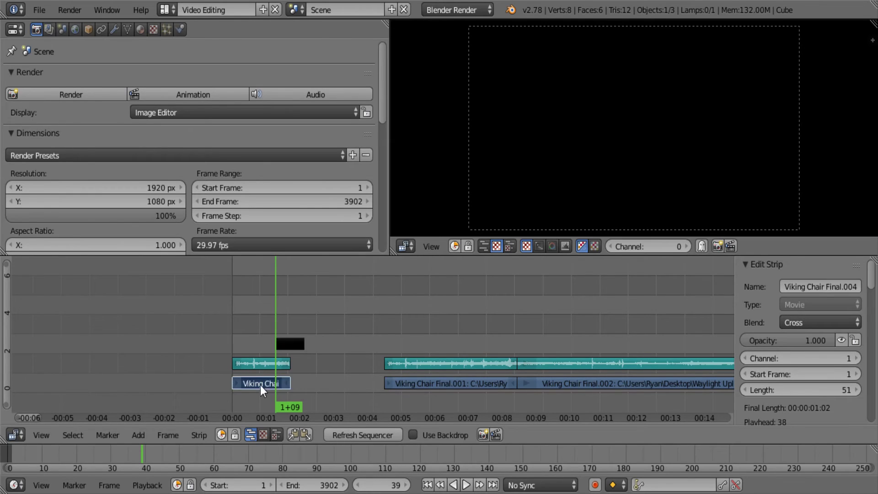
pyautogui.rightClick(291, 346)
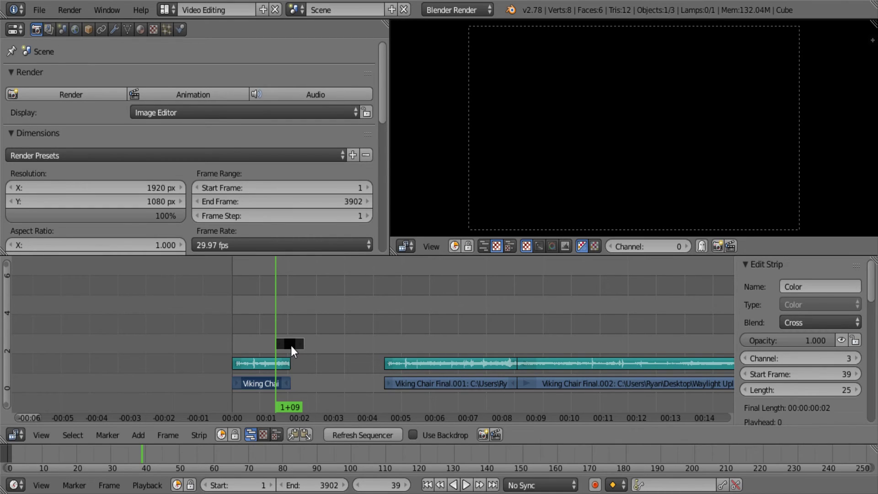
pyautogui.click(142, 439)
pyautogui.moveTo(167, 332)
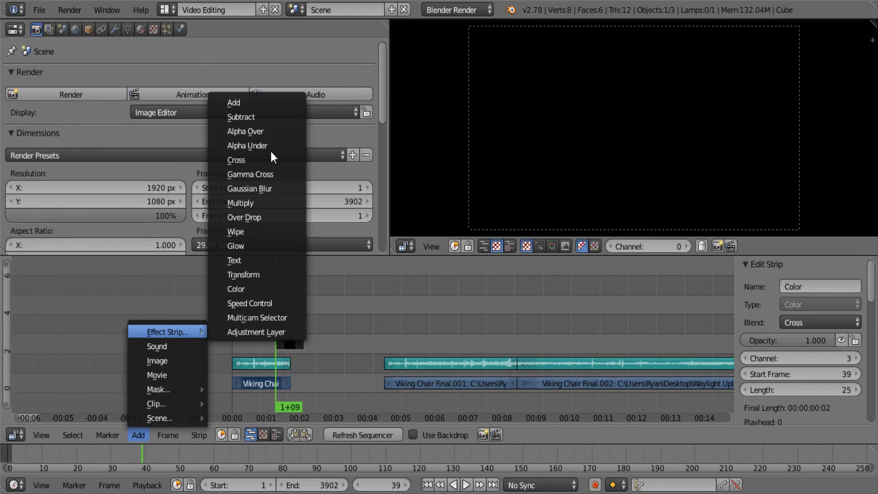
pyautogui.click(268, 161)
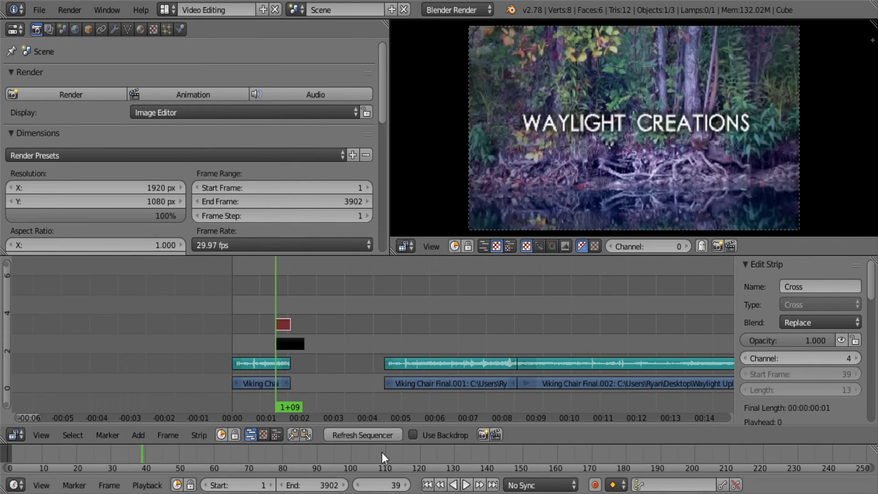
pyautogui.click(427, 485)
pyautogui.click(466, 485)
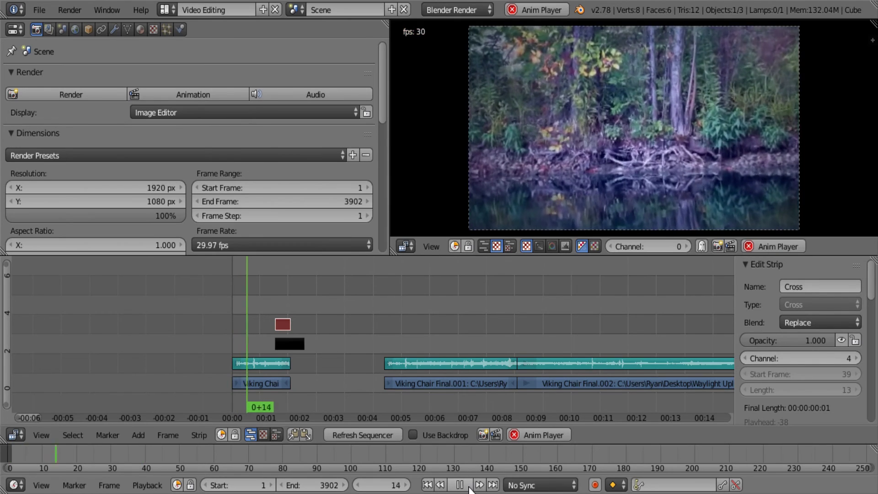
pyautogui.click(459, 485)
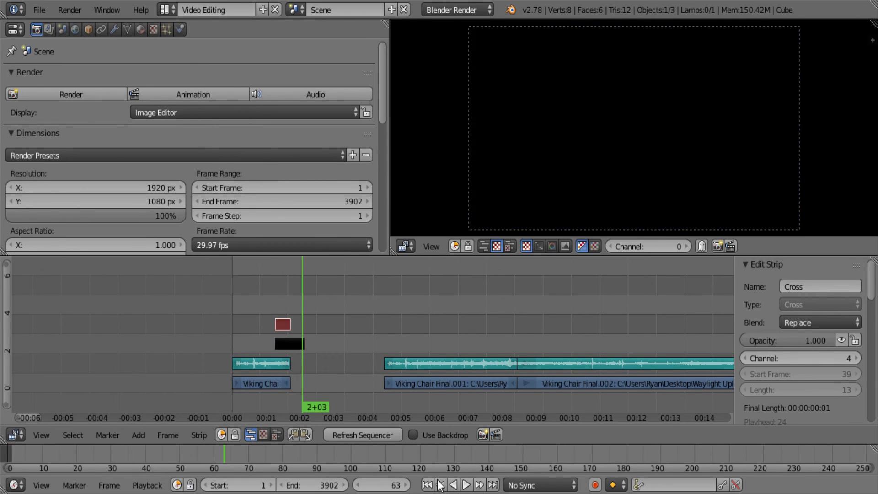
pyautogui.click(427, 484)
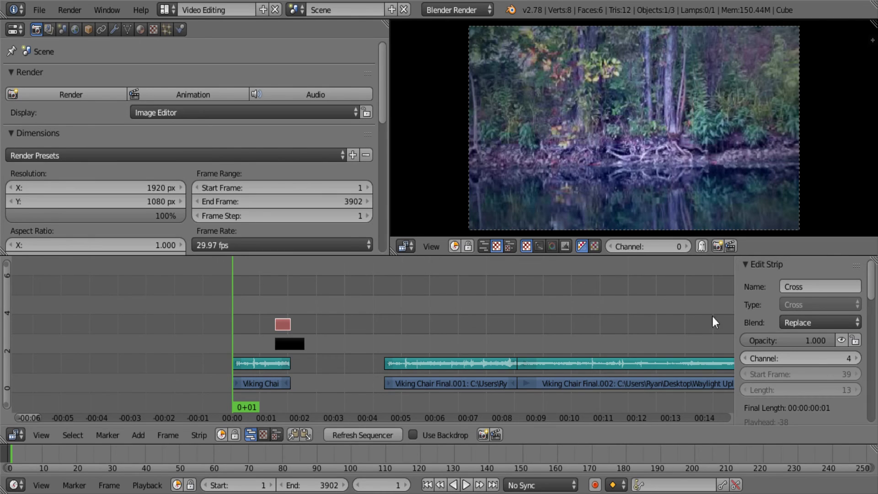
pyautogui.scroll(-5, 869, 350)
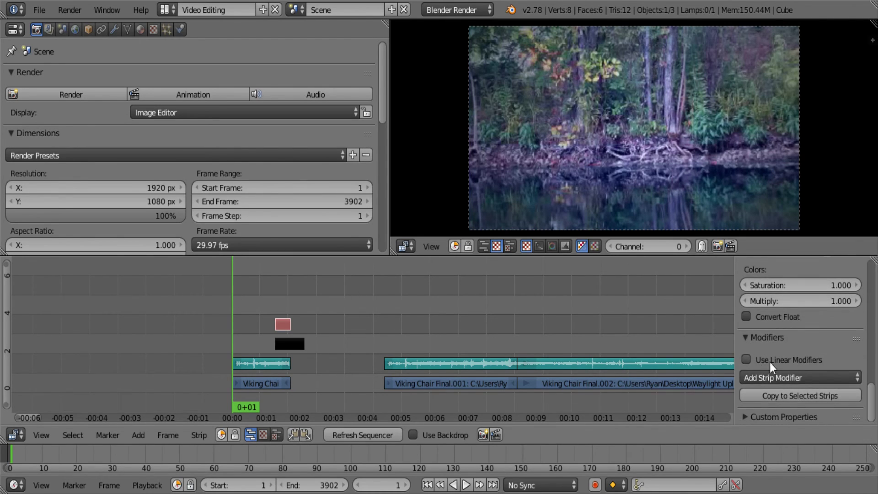
pyautogui.moveTo(871, 405); pyautogui.dragTo(873, 288)
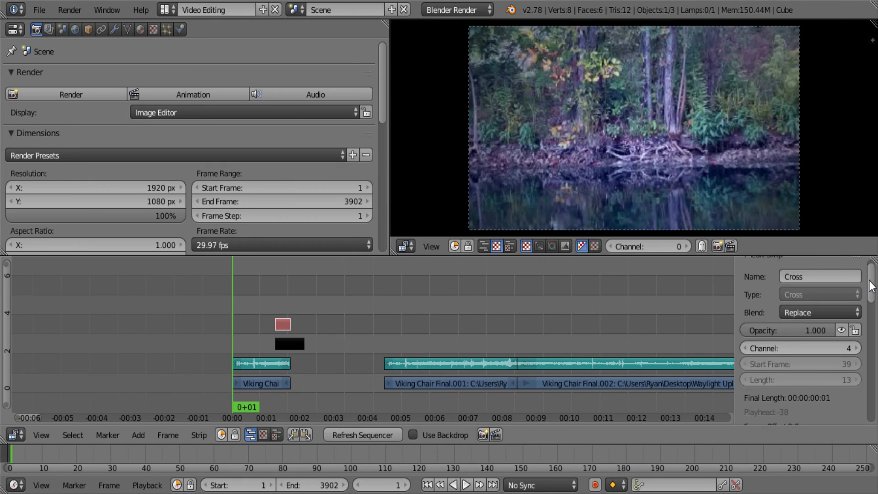
pyautogui.scroll(-2, 851, 343)
pyautogui.scroll(-2, 843, 385)
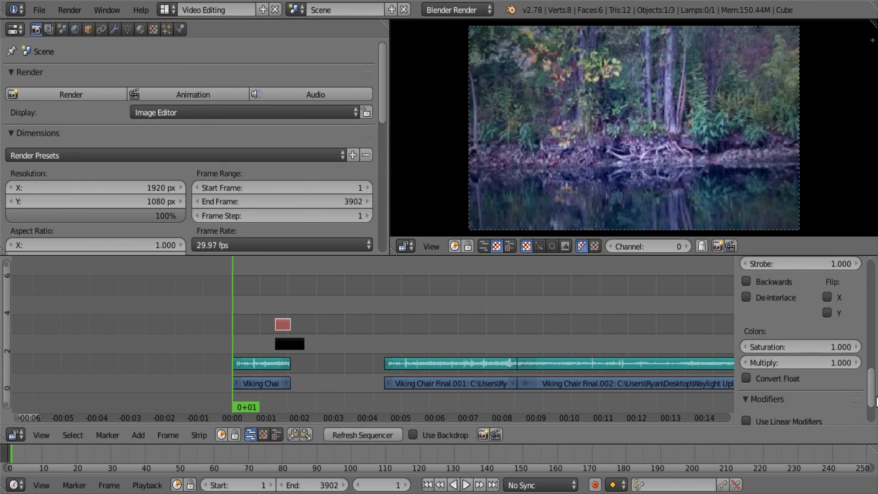
pyautogui.scroll(-1, 835, 409)
pyautogui.click(850, 381)
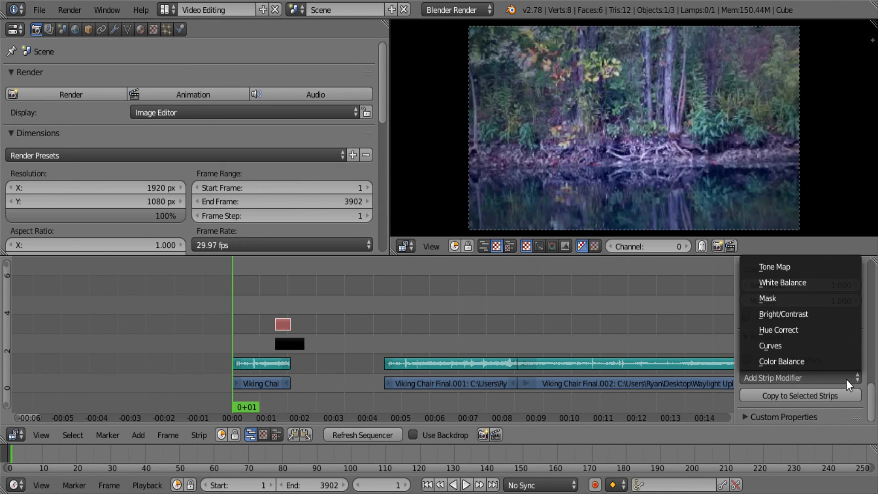